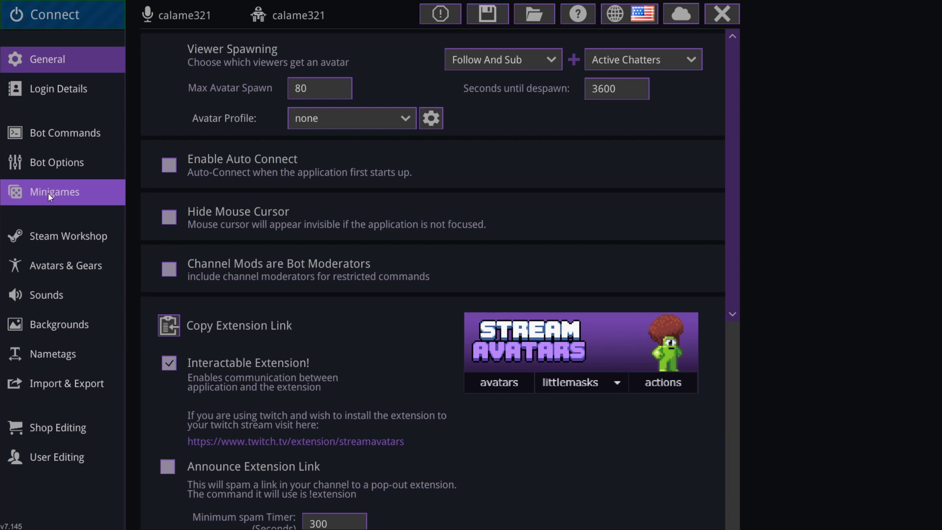
- Create a new loot reward for the Jump Catch Star minigame in the Minigames settings
click(62, 193)
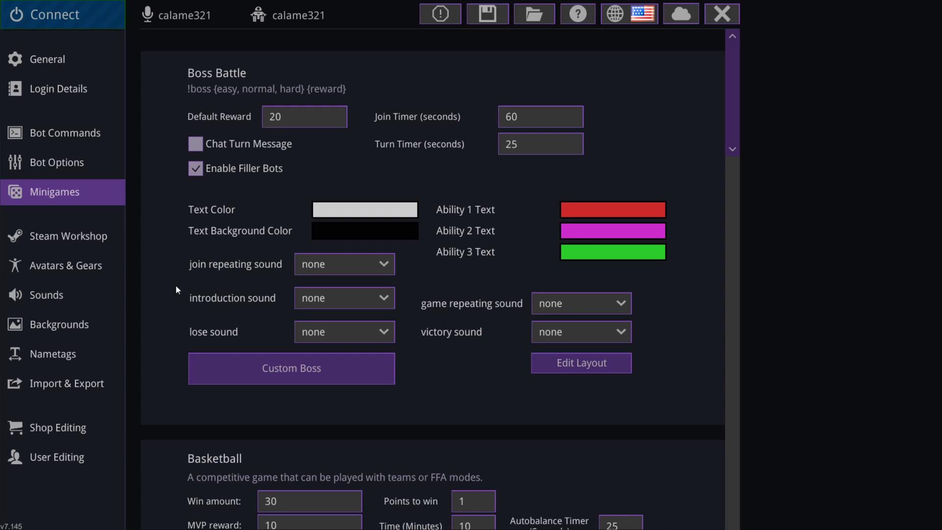
scroll(178, 290, down, 8)
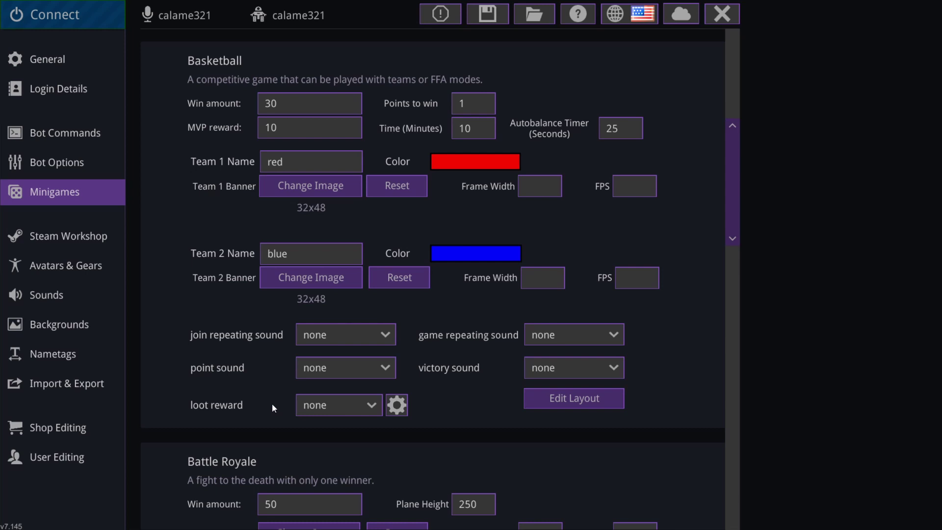
scroll(273, 405, down, 5)
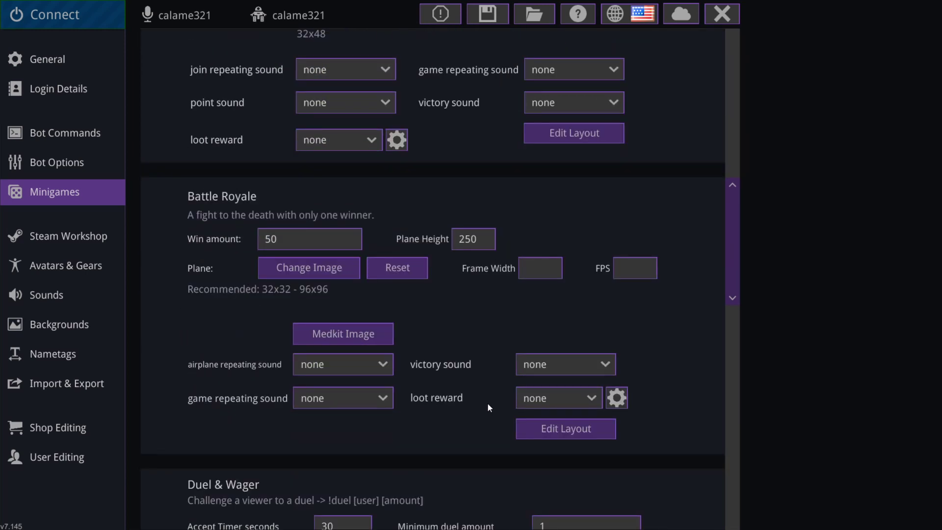
scroll(179, 373, down, 5)
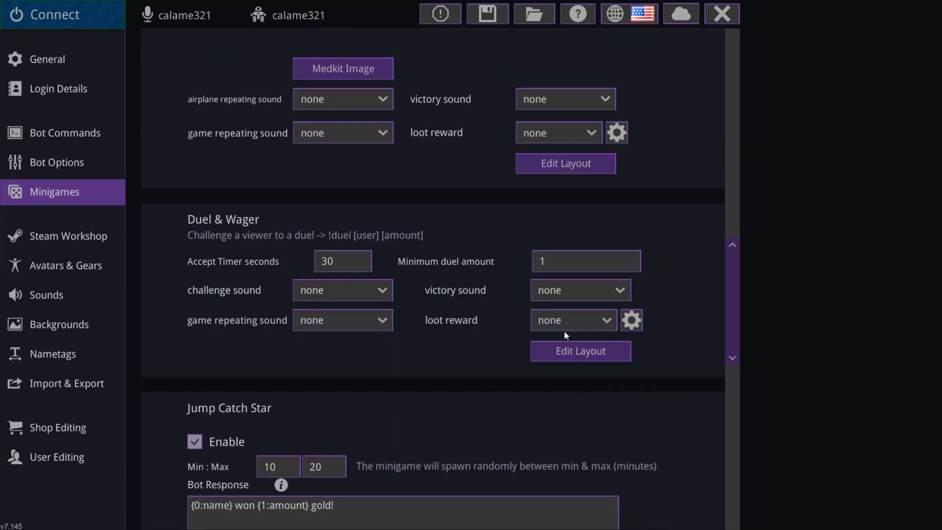
scroll(206, 357, down, 4)
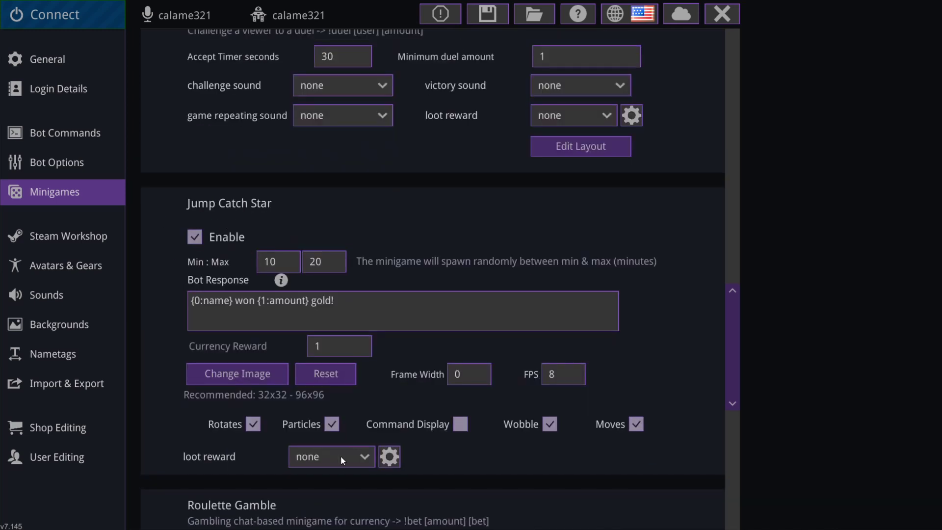
click(390, 459)
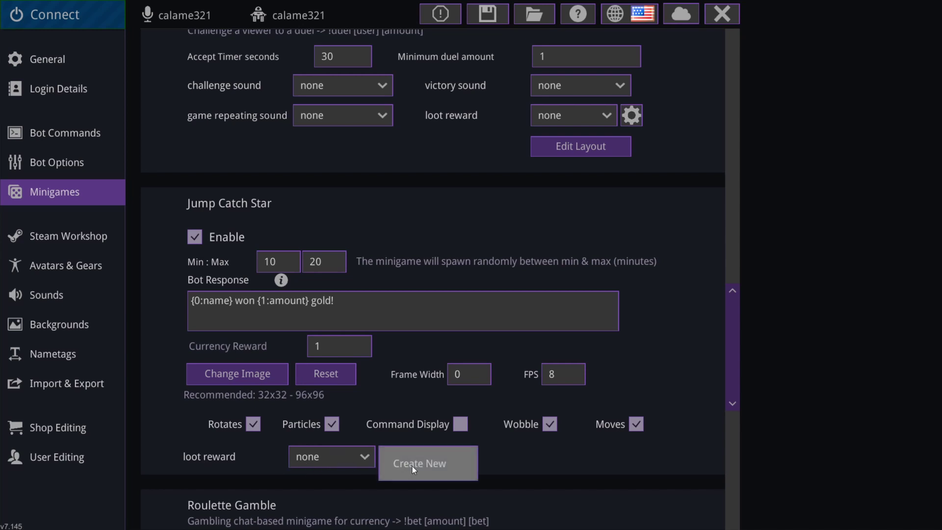
click(412, 467)
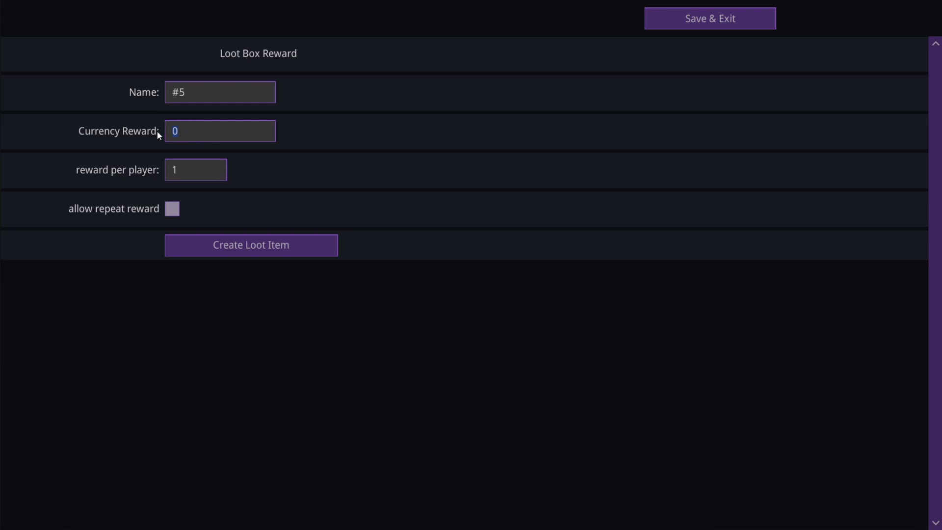
- Set the loot box's currency reward to 5 and create three loot items
click(182, 121)
click(225, 248)
click(242, 251)
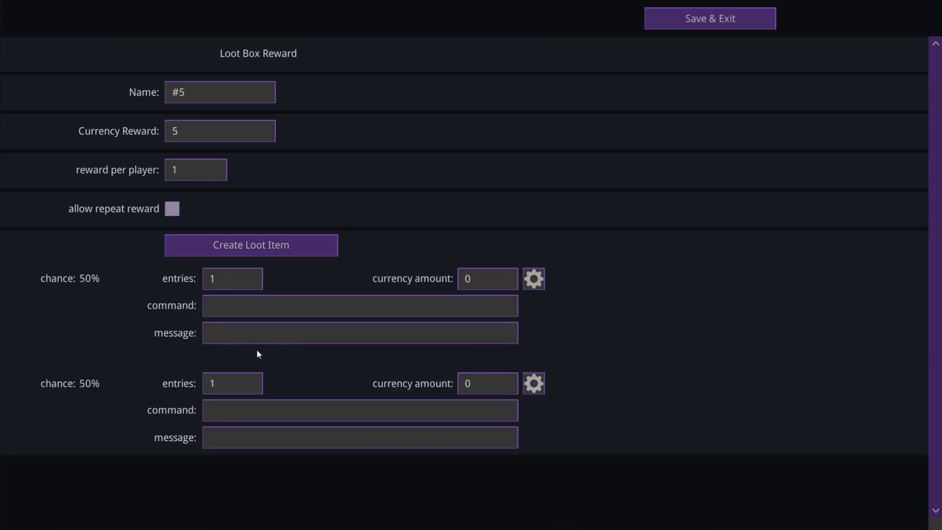
click(234, 246)
- Set the reward per player to 2 and allow repeat rewards
click(187, 180)
key(BackSpace)
text(2)
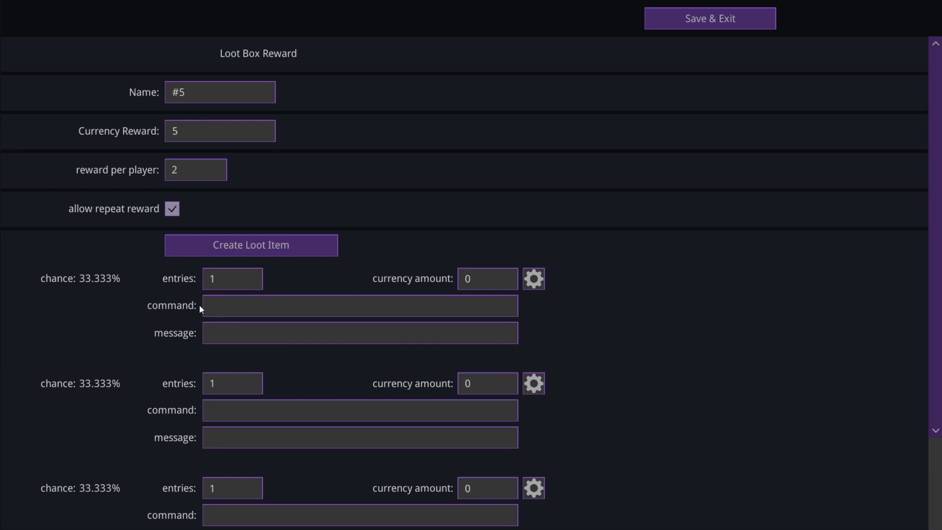
- Set the reward per player to 5, disallow repeat rewards and delete one of the three loot items
click(178, 170)
key(BackSpace)
text(5)
click(541, 287)
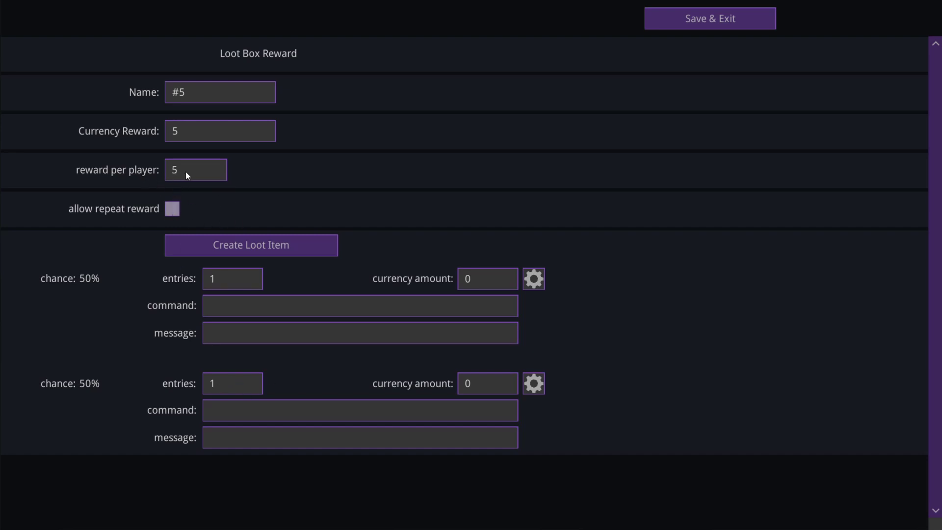
- Set the reward per player to 1 and the first loot item's entries to 5
key(BackSpace)
text(1)
click(206, 282)
text(5)
key(Return)
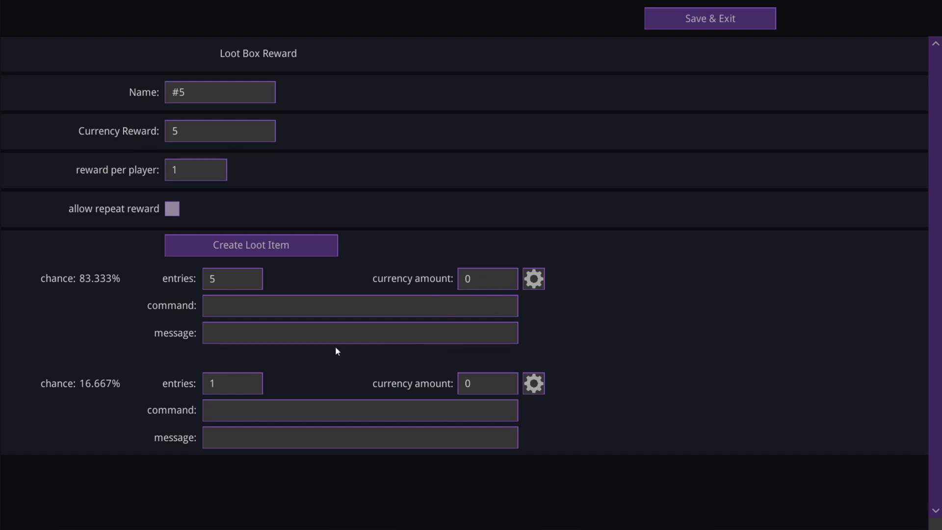
- Set the currency reward to 0, the first loot item to 1 entry and 100 currency, and the second to 25 entries and 1 currency
double_click(170, 129)
double_click(481, 284)
text(100)
double_click(481, 375)
click(230, 277)
- Give the first loot item the command "!mass dance"
click(293, 300)
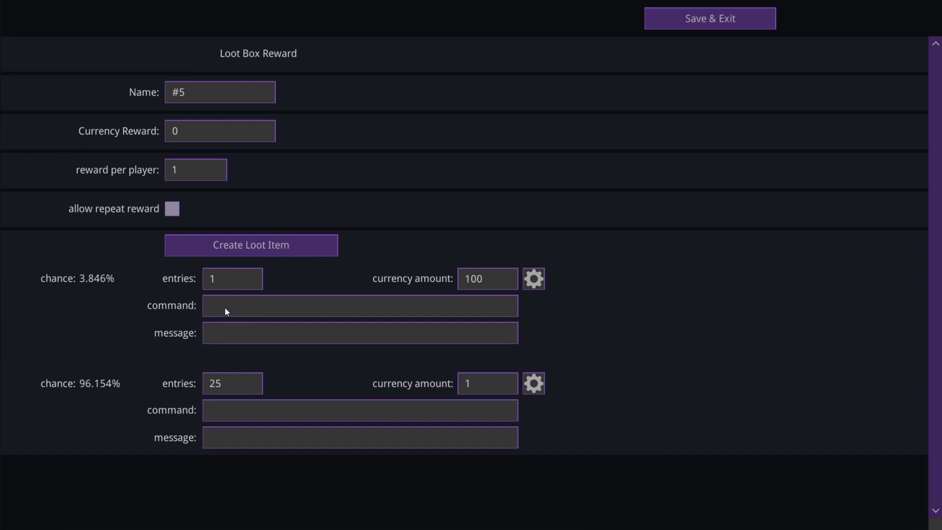
text(!mass dance)
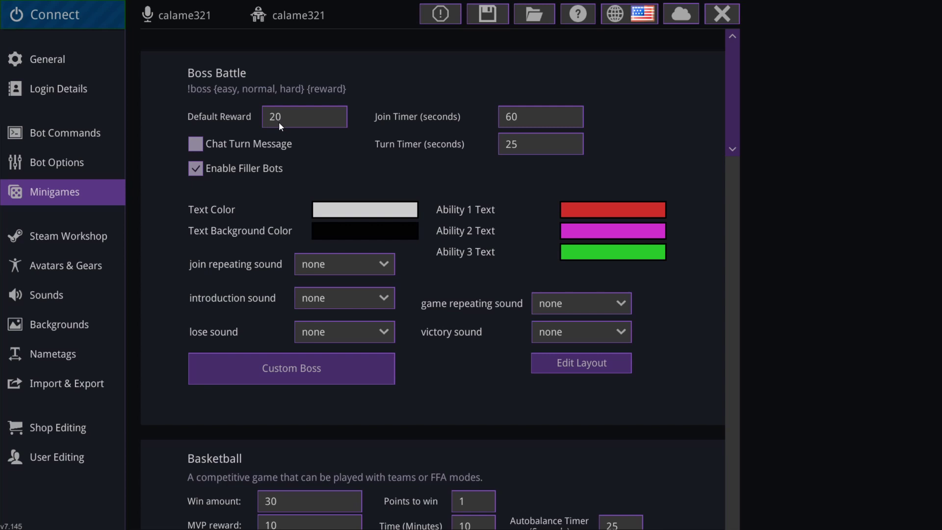
- Open the pumpkin_king custom boss and create a new loot reward for its easy difficulty
click(257, 369)
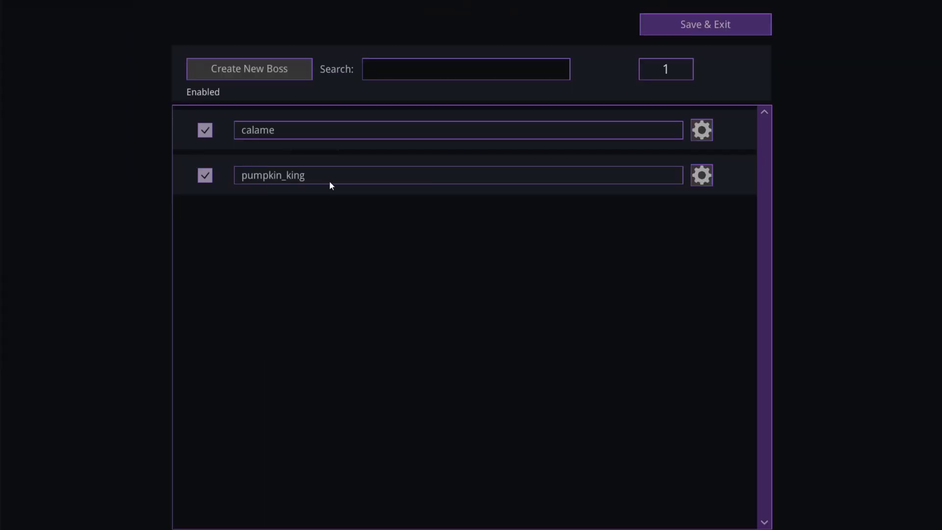
click(701, 177)
click(715, 177)
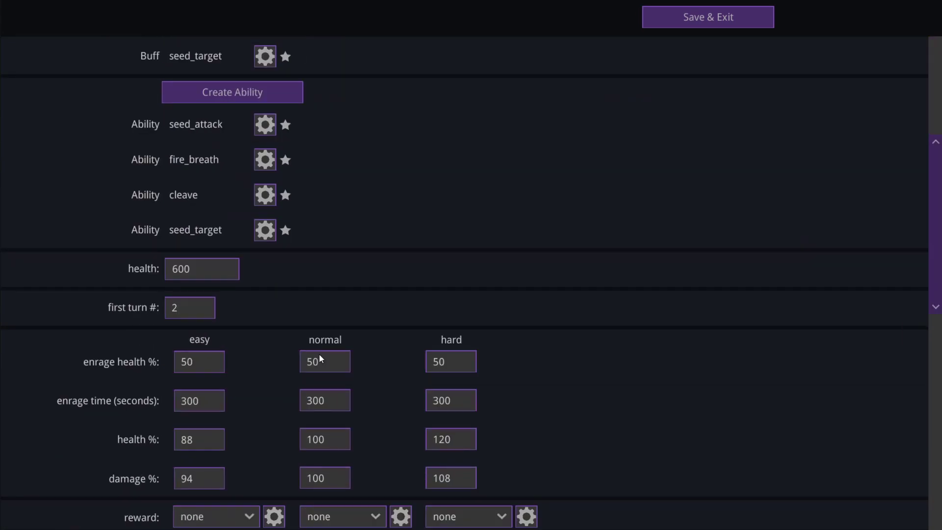
scroll(319, 354, down, 5)
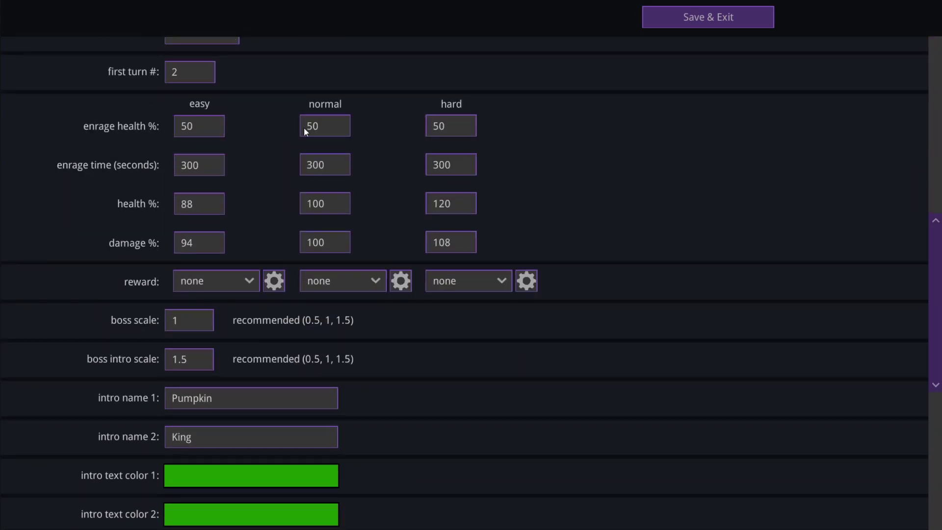
click(243, 284)
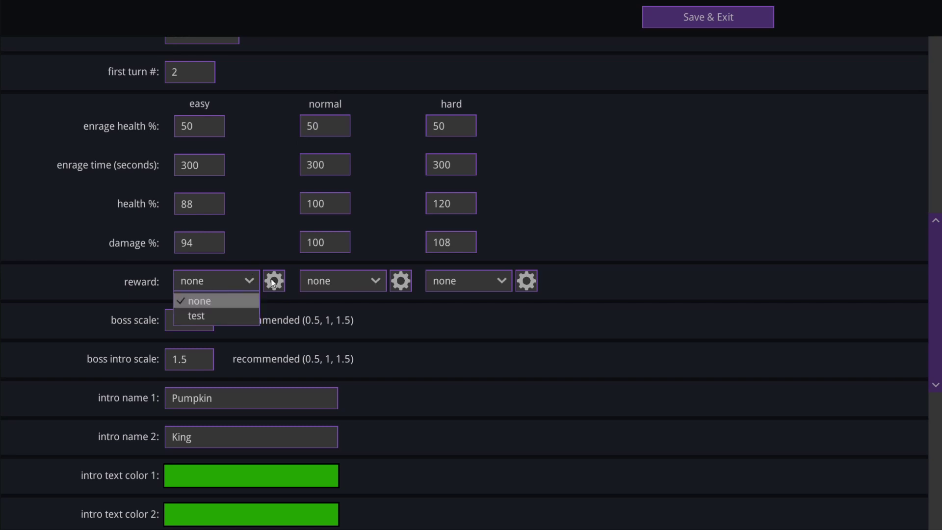
click(250, 283)
click(288, 289)
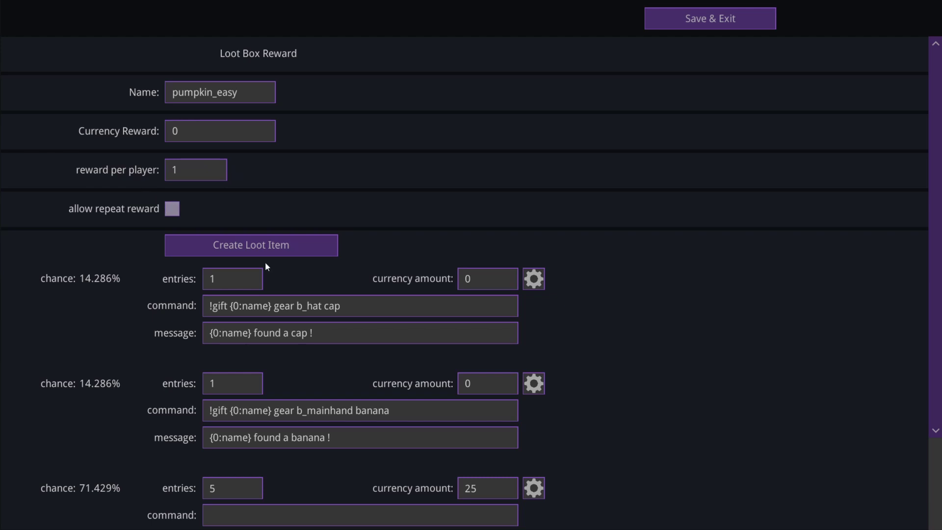
- Set the reward per player of the pumpkin_easy loot box to 2 and save the loot box
scroll(264, 302, down, 3)
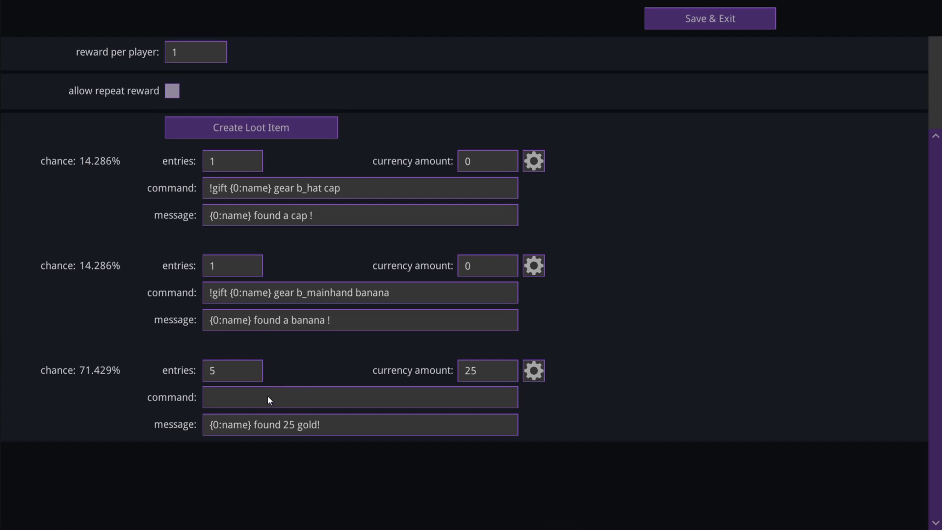
scroll(240, 304, up, 2)
double_click(175, 110)
text(2)
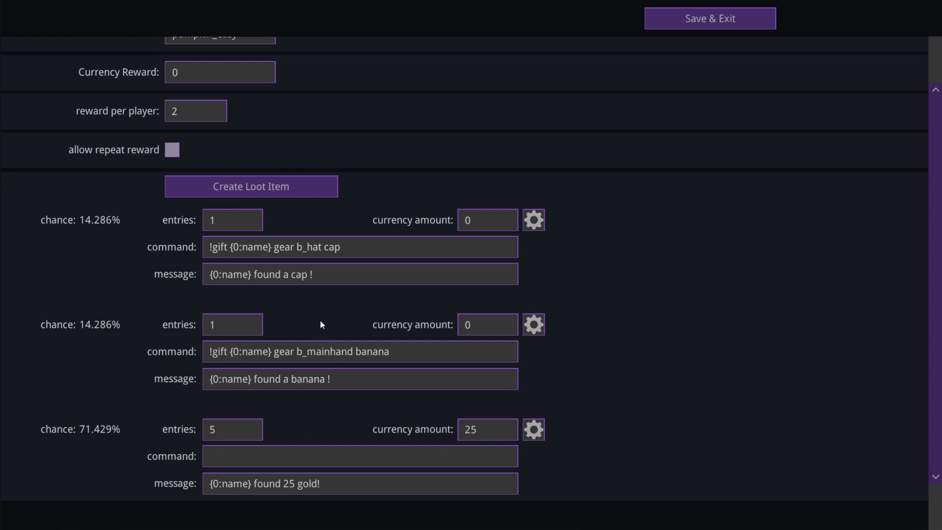
scroll(265, 331, up, 2)
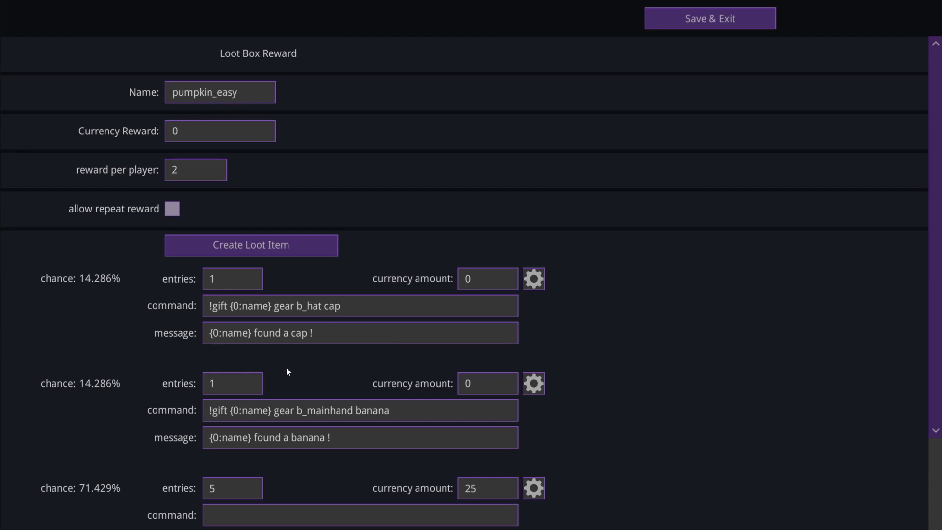
click(710, 18)
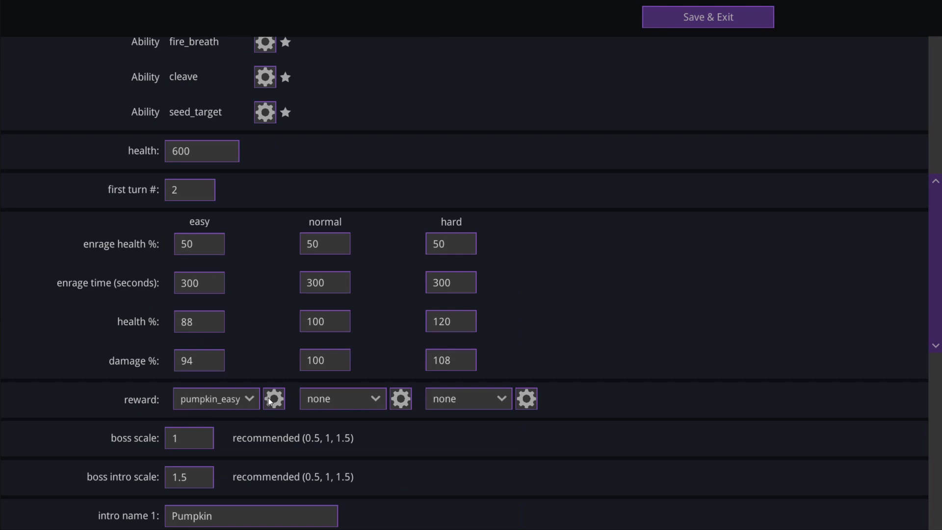
- Duplicate the pumpkin_easy reward, name the copy "pumpkin_hard" and save it
click(268, 398)
click(293, 438)
click(201, 93)
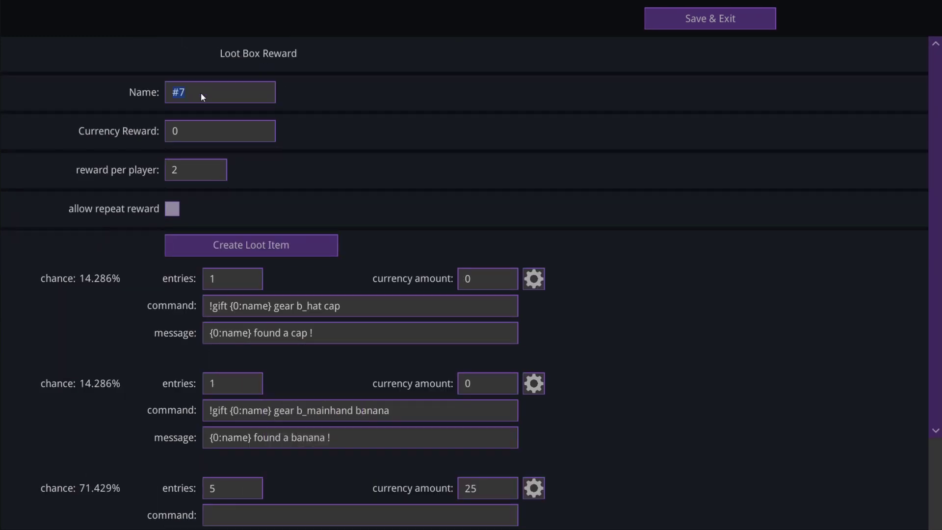
scroll(314, 397, down, 3)
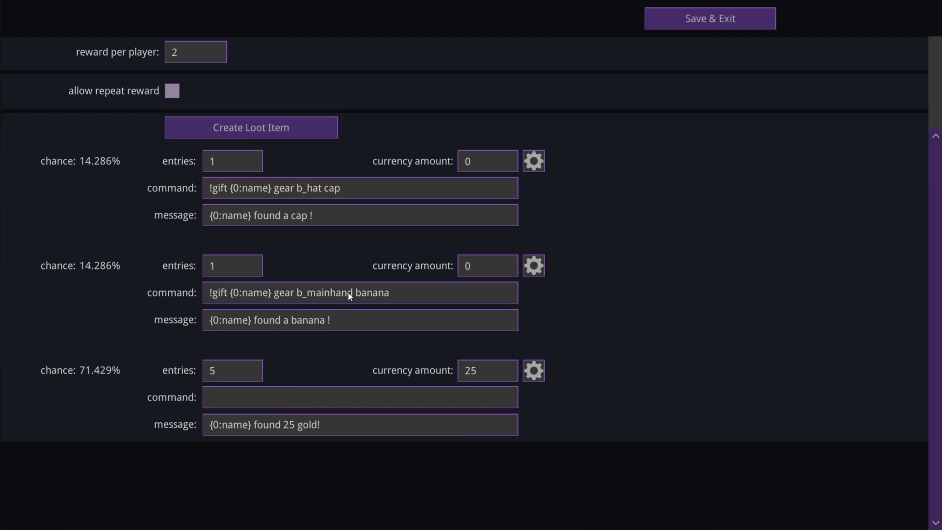
scroll(358, 293, up, 3)
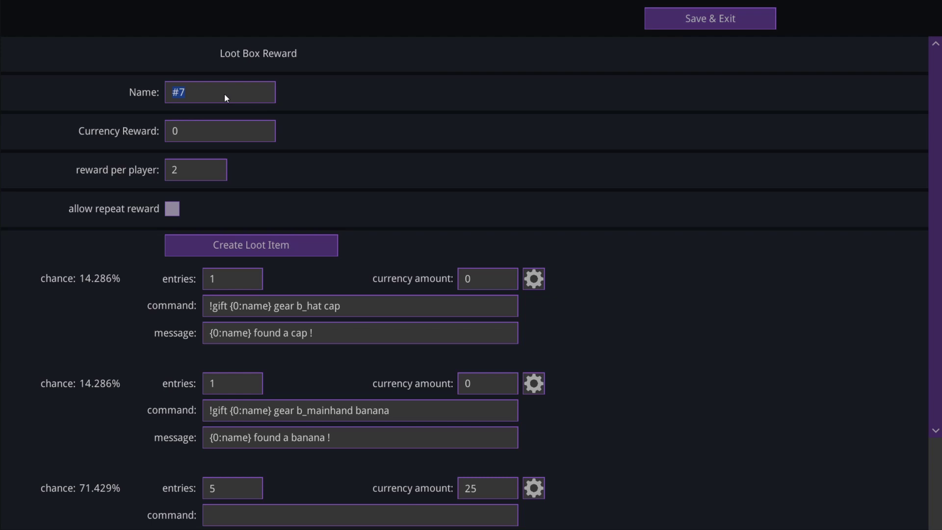
text(pumpkin_hard)
click(666, 25)
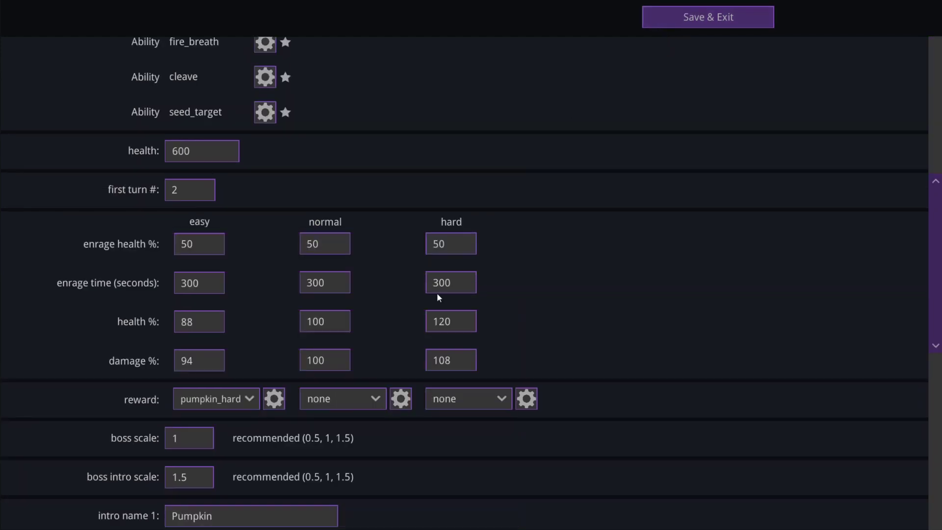
- Choose a loot reward for the boss's hard difficulty and save the boss
click(466, 399)
click(457, 448)
click(679, 19)
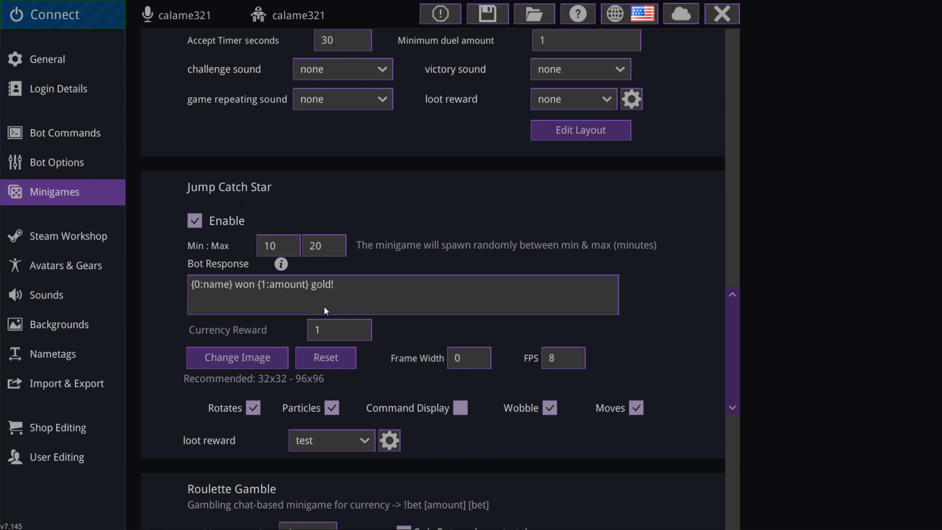
- Clear the bot response and the currency reward of the Jump Catch Star minigame
key(BackSpace)
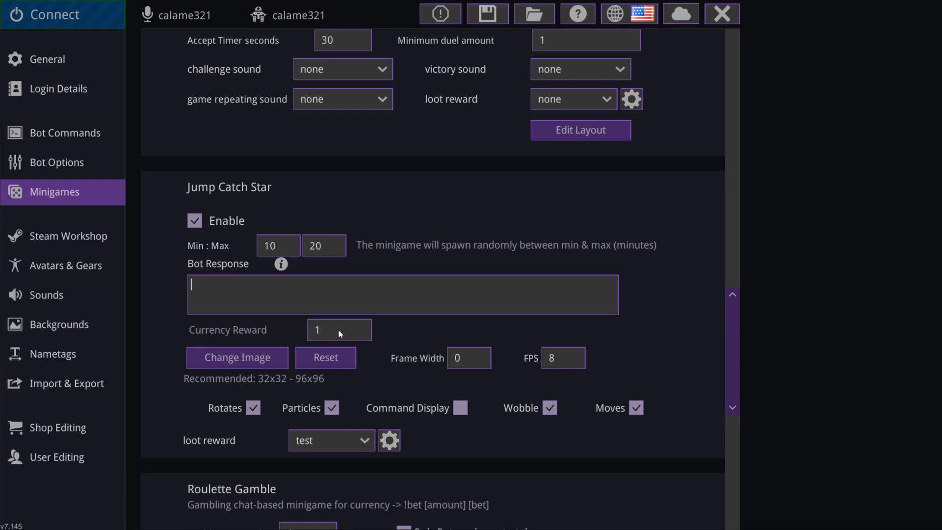
double_click(338, 329)
key(BackSpace)
click(260, 308)
- Create another loot reward for Jump Catch Star and name it "star_game"
click(388, 441)
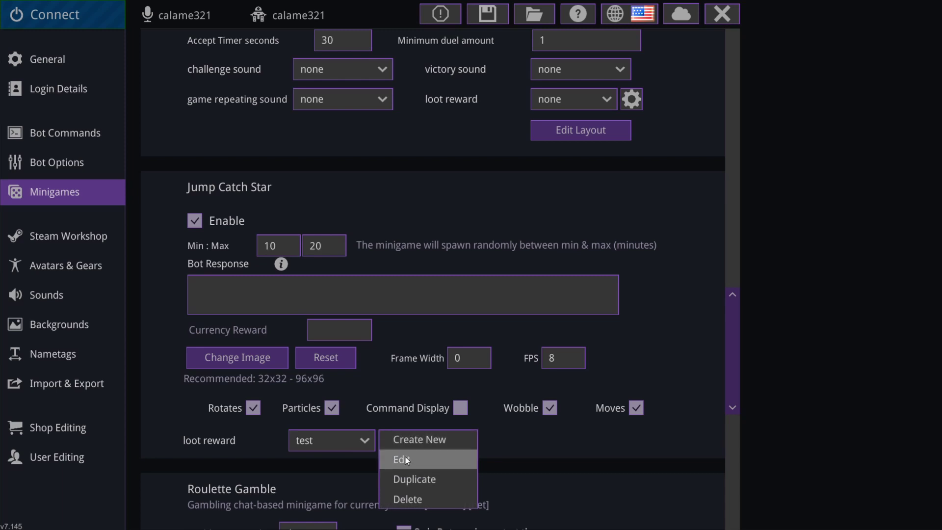
click(410, 446)
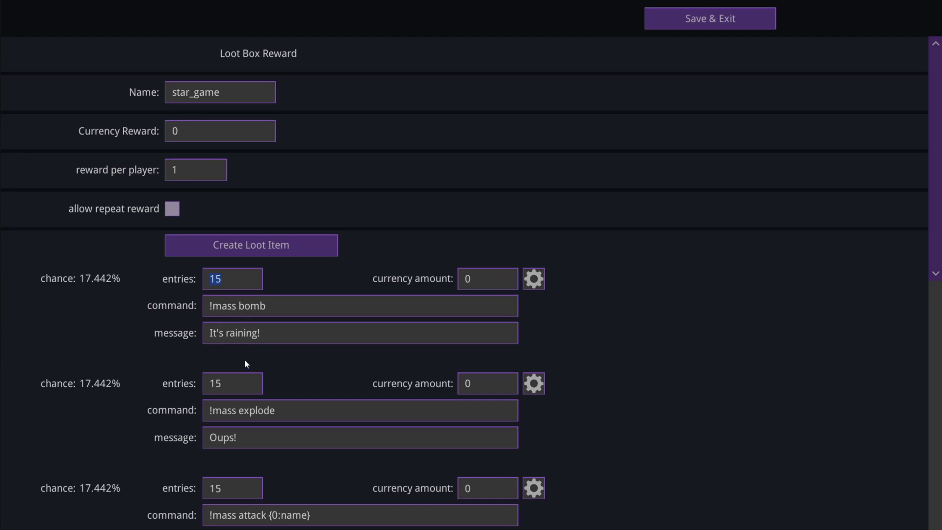
- Examine the entries, commands, messages and currency amounts of the star_game loot items
scroll(212, 329, down, 3)
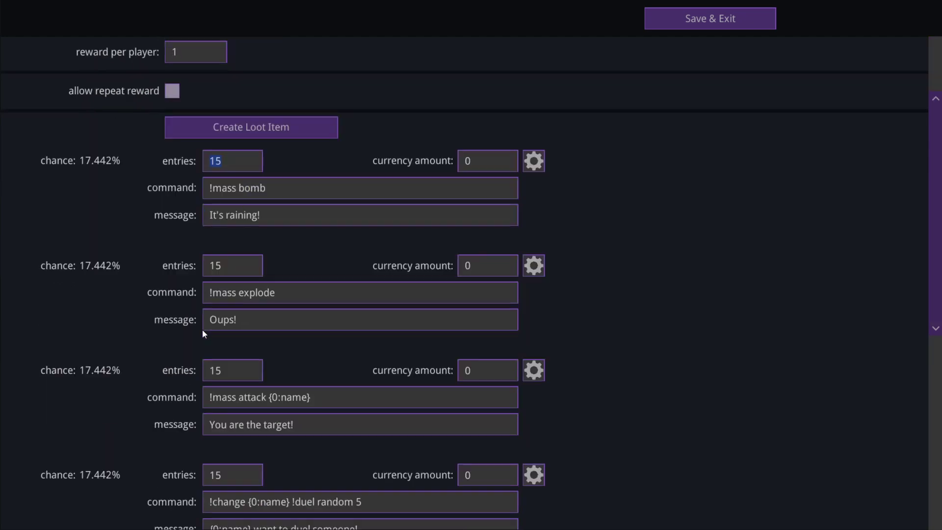
scroll(222, 291, down, 3)
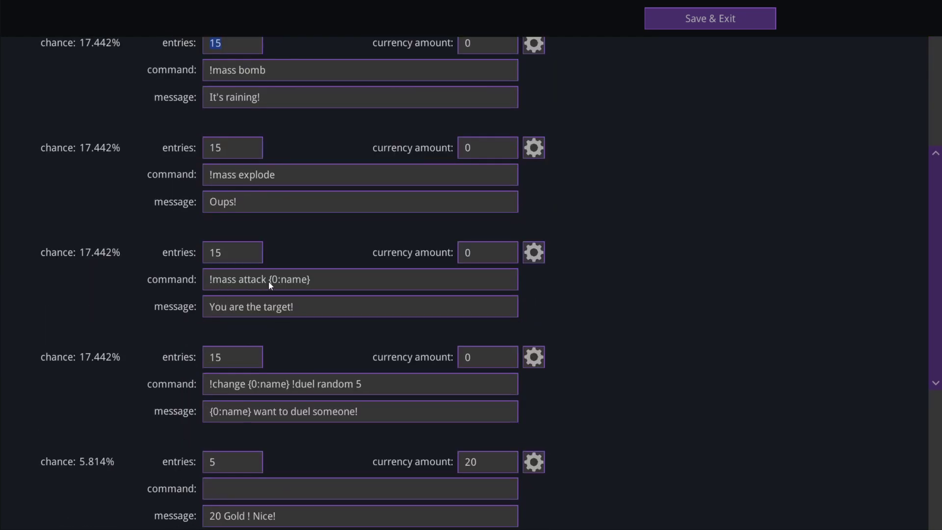
drag(292, 280, 270, 281)
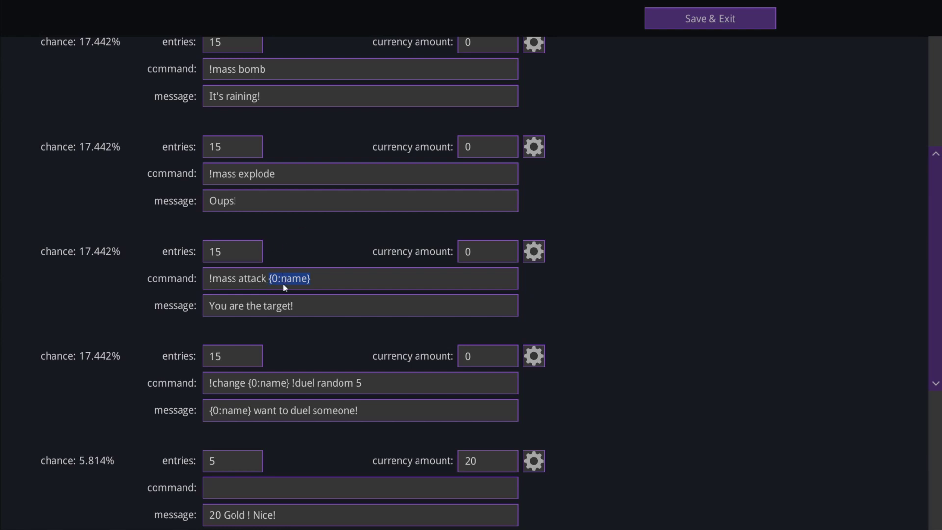
scroll(233, 310, down, 1)
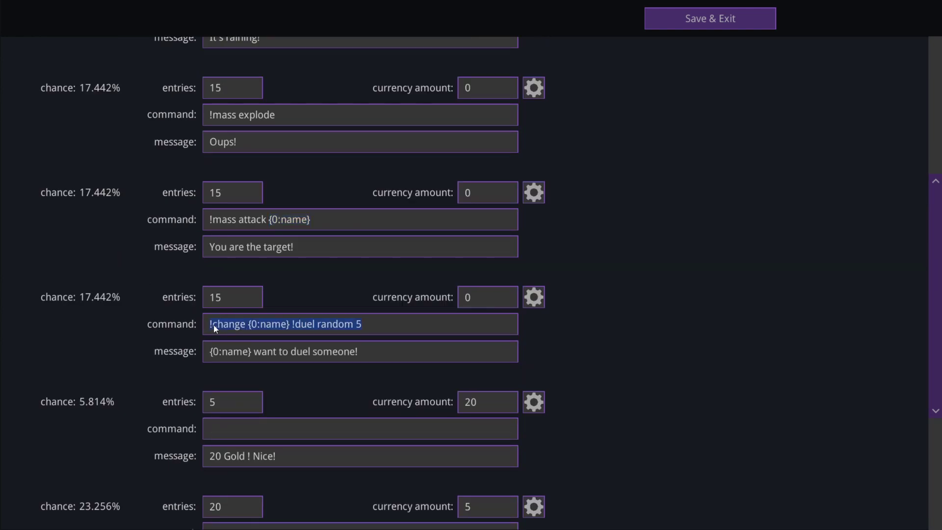
drag(248, 325, 289, 325)
scroll(274, 351, down, 5)
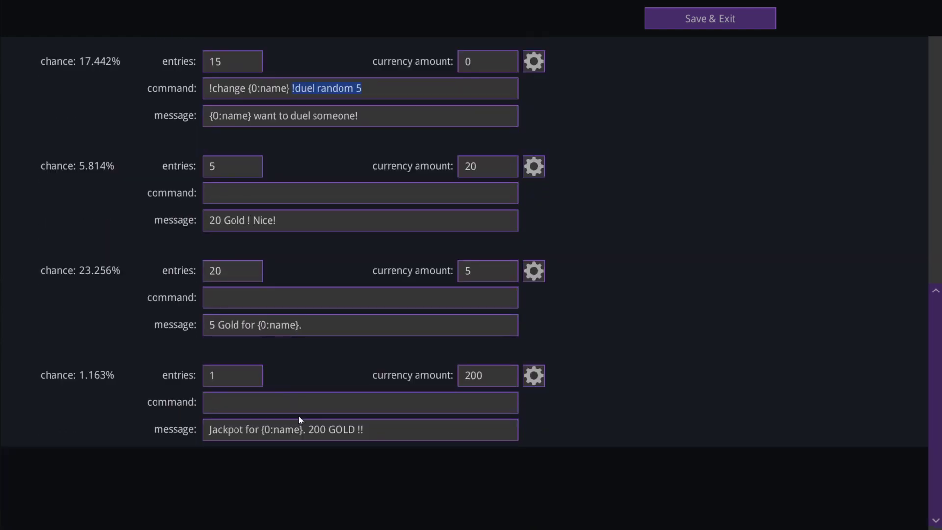
click(216, 165)
click(257, 408)
- Add a loot item with currency amount 50, command "!gold add all 50" and message "Everyone gets gold !! Thank you {0:name}!"
scroll(491, 372, up, 10)
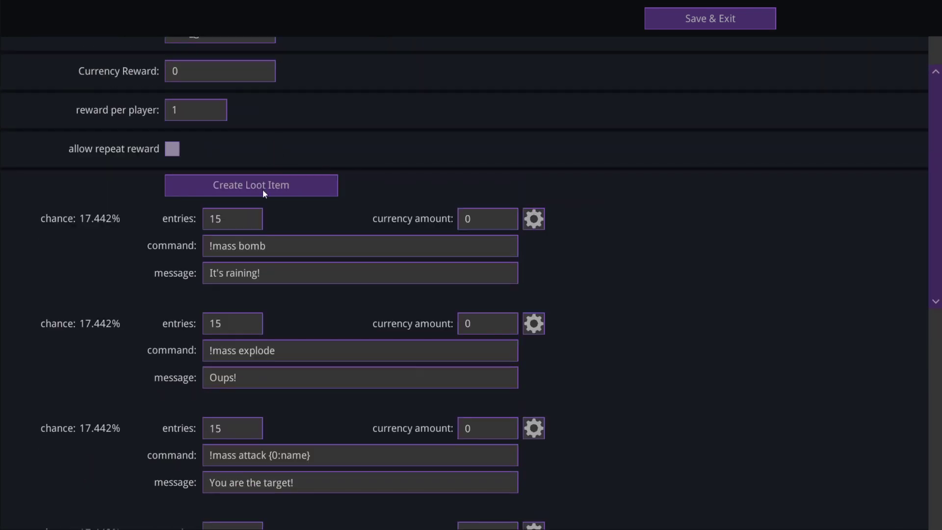
click(263, 189)
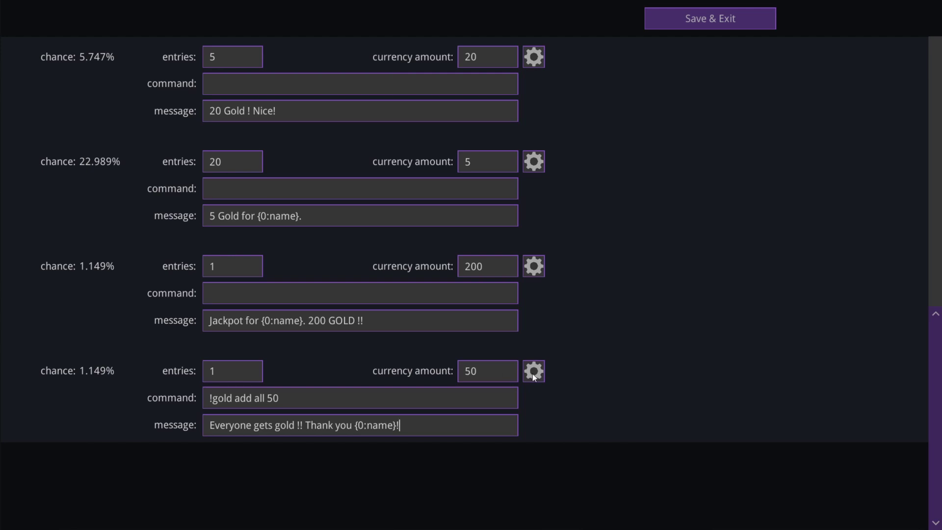
scroll(361, 331, up, 12)
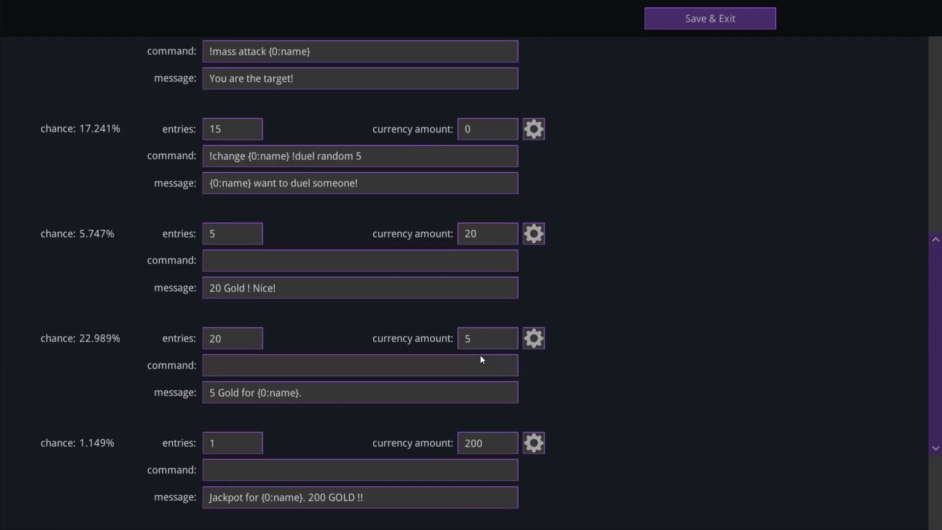